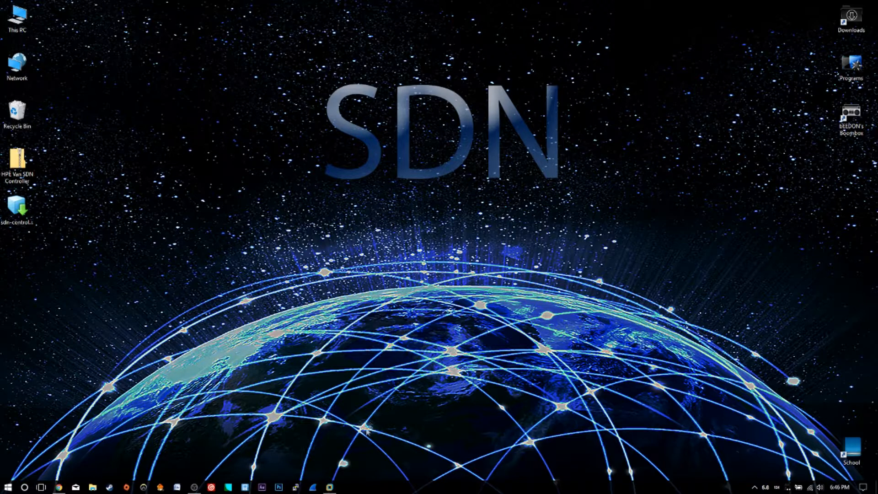
Step: Open VMware Workstation and move its window toward the centre of the desktop
left_click(329, 487)
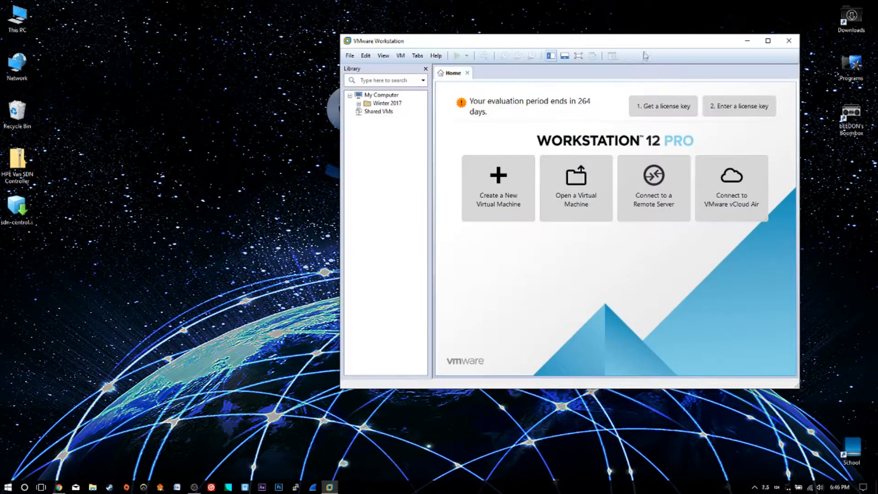
left_click_drag(647, 44, 536, 95)
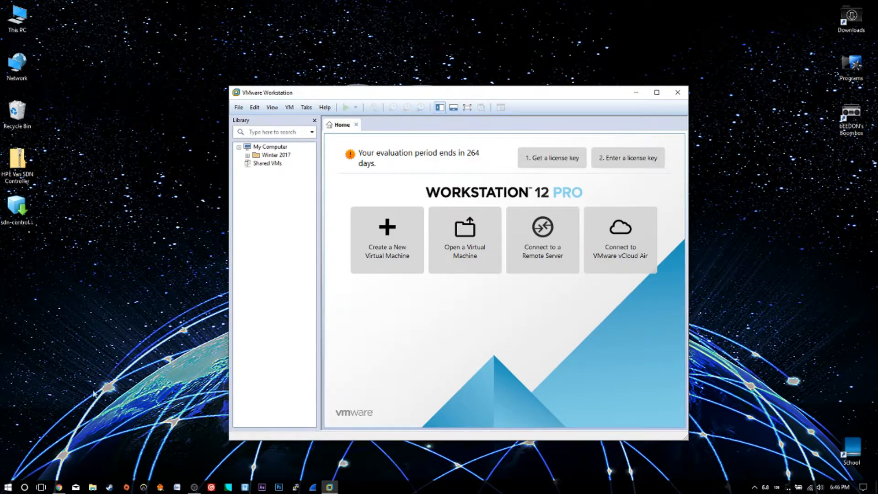
Step: View the HPE VAN SDN Controller OVA free trial listing in the SDN App Store in the browser
left_click(58, 487)
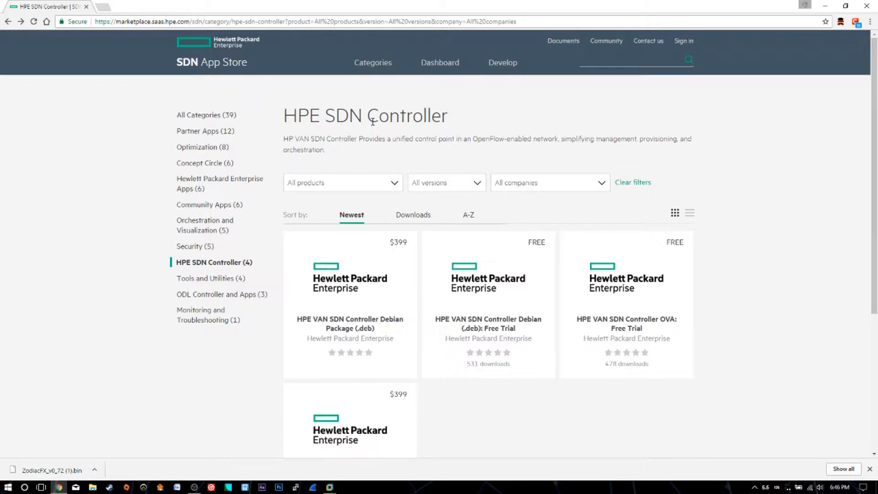
left_click(638, 272)
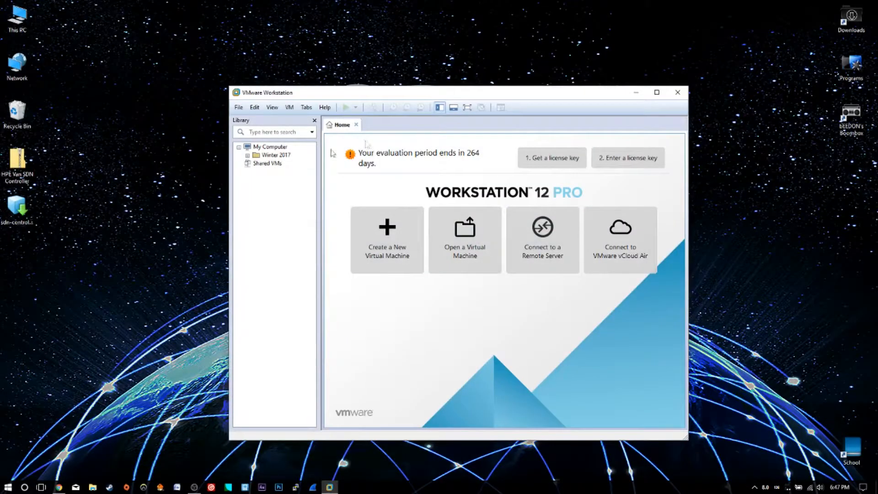
Step: Open the HPE Van SDN Controller folder, close it, and drop the sdn-controller OVA file onto VMware Workstation to import it
double_click(17, 162)
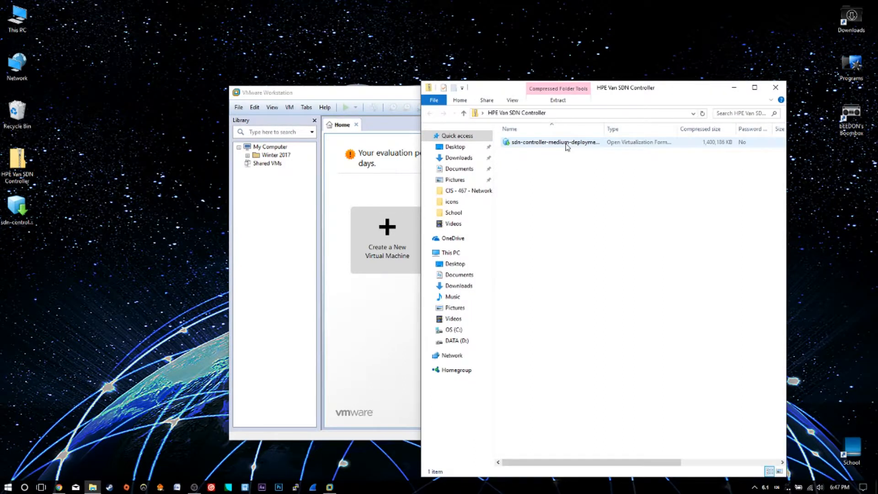
left_click(783, 91)
left_click_drag(17, 208, 305, 158)
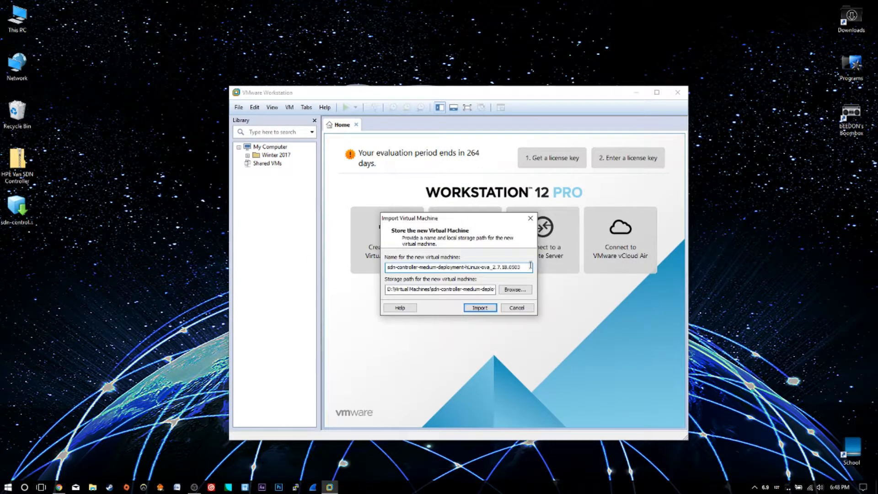
Step: Name the new virtual machine SDN-Controller and start the import
left_click_drag(531, 265, 339, 265)
type("SDN-Ctr")
key("BackSpace")
key("BackSpace")
type("ontroller")
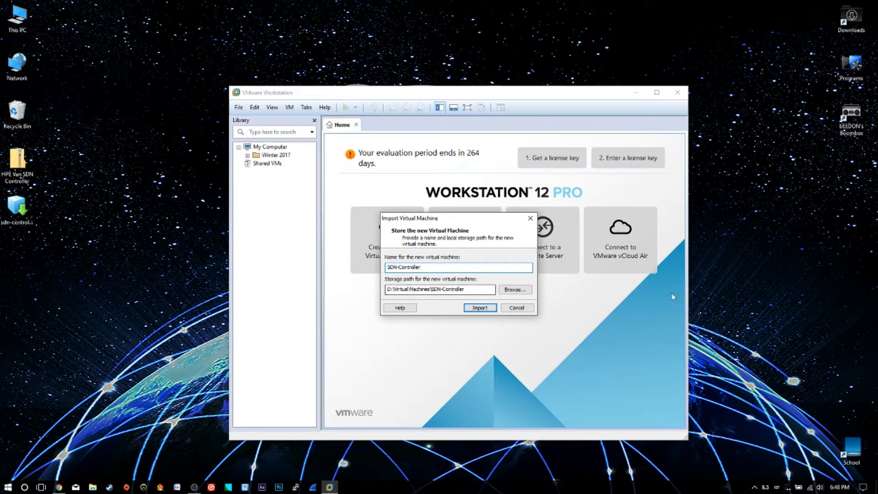
left_click(486, 310)
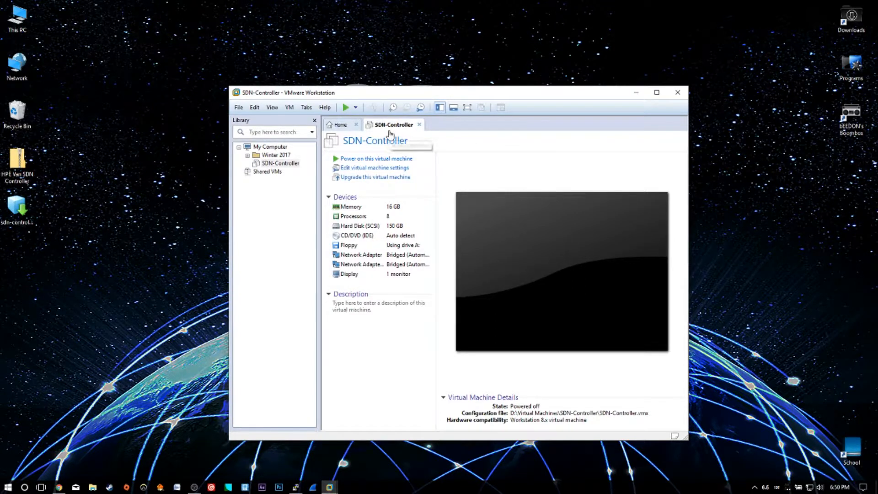
Step: Power on the SDN-Controller virtual machine, maximize the workstation window, and focus the VM console
left_click(346, 108)
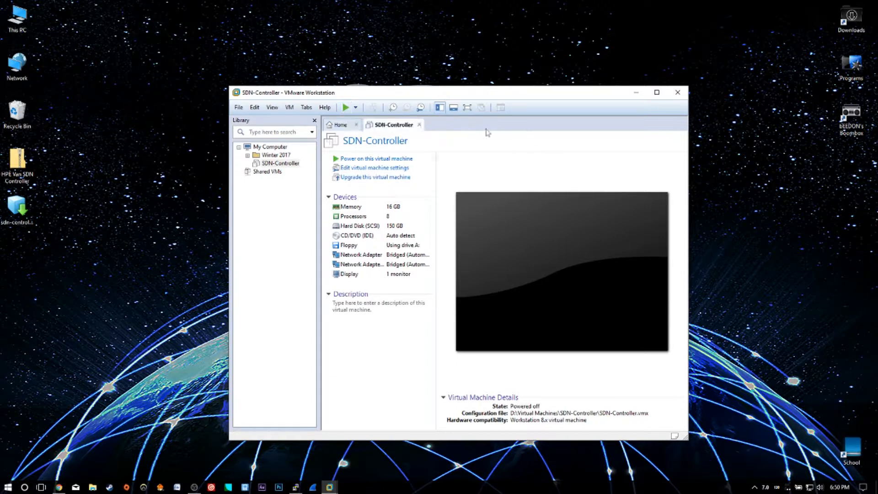
double_click(498, 95)
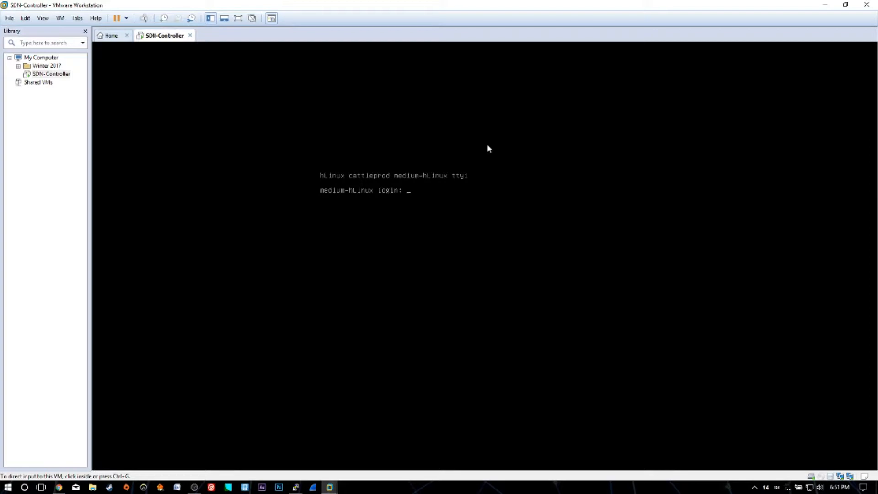
left_click(482, 192)
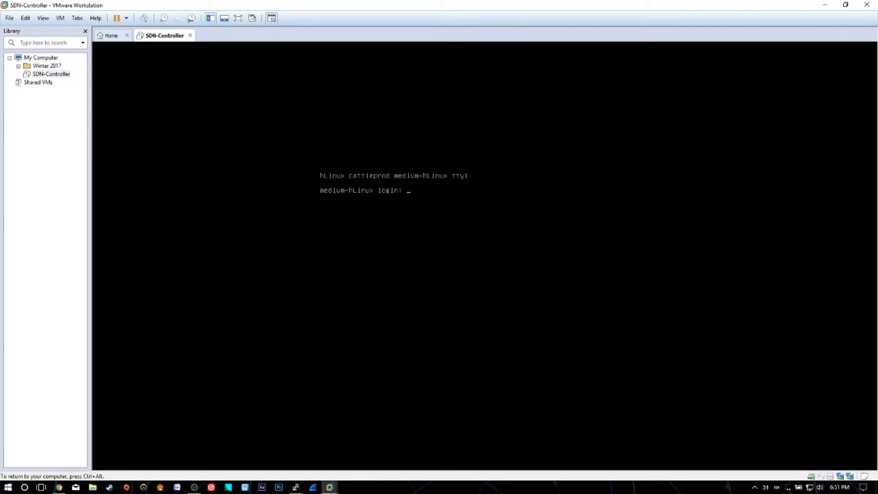
Step: Log in to the VM console with the user name sdn and enter its password
type("sdn")
key("Return")
key("Return")
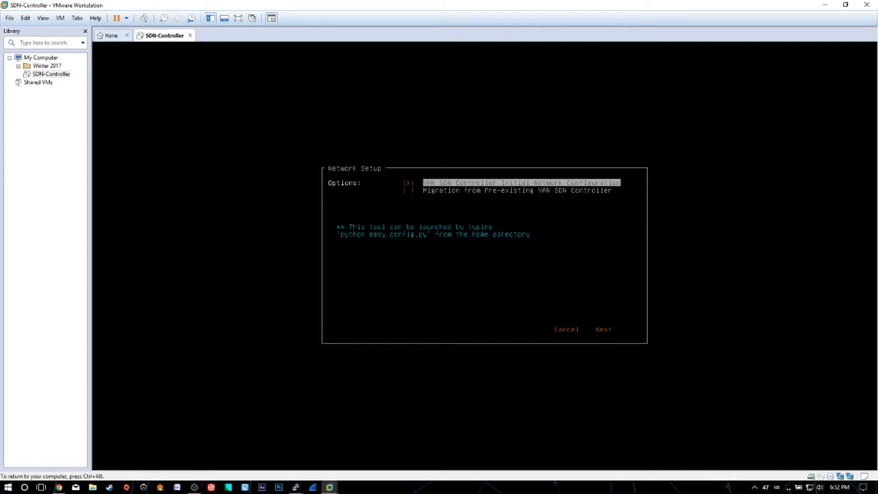
Step: Keep VAN SDN Controller Initial Network Configuration selected and proceed to the next screen
key("Tab")
key("Tab")
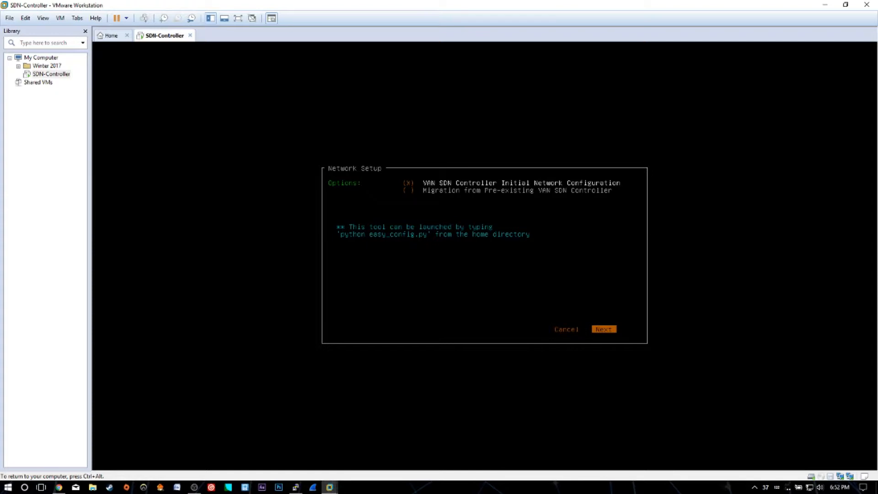
key("Return")
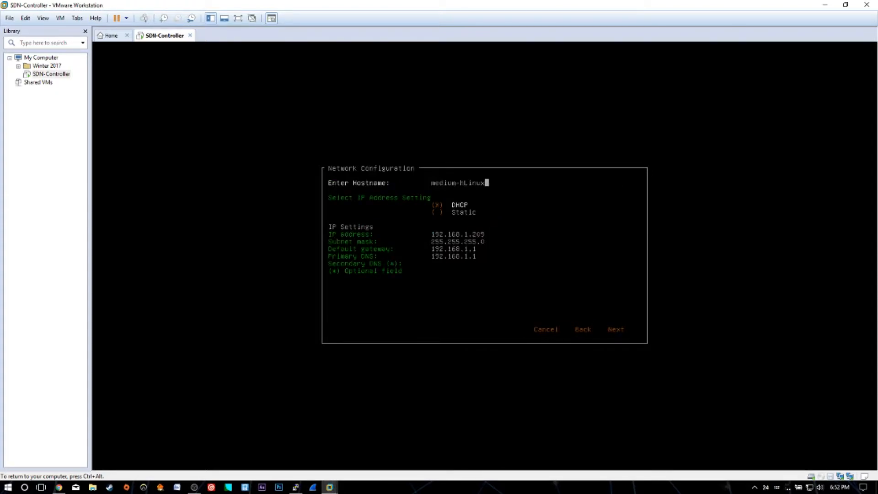
Step: Set the hostname to SDN-Controller
key("BackSpace")
key("BackSpace")
key("BackSpace")
key("BackSpace")
key("BackSpace")
key("BackSpace")
key("BackSpace")
key("BackSpace")
key("BackSpace")
key("BackSpace")
key("BackSpace")
key("BackSpace")
key("BackSpace")
type("SDN-Controller")
key("Tab")
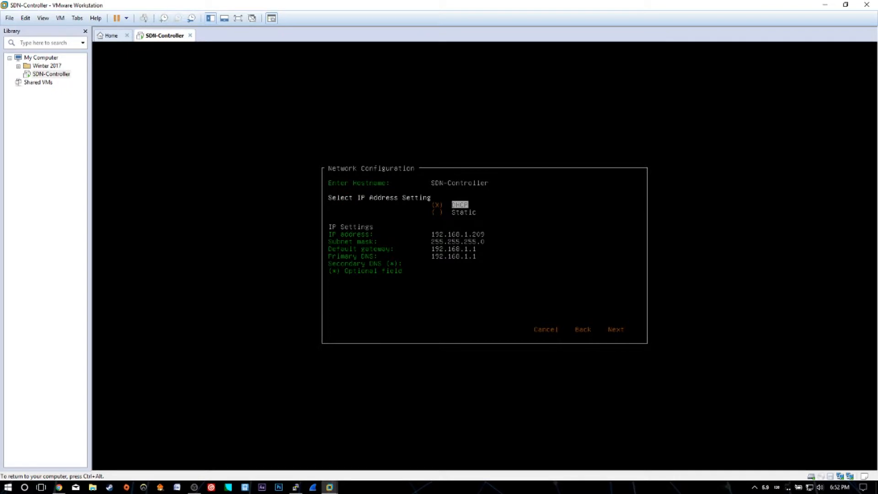
Step: Switch the IP address setting from DHCP to Static
key("Tab")
key("Tab")
key("Tab")
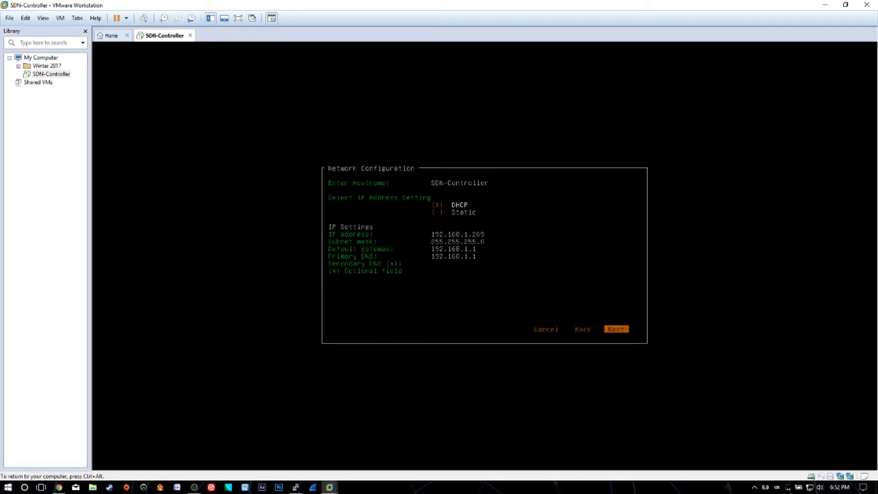
key("shift+Tab")
key("shift+Tab")
key("shift+Tab")
key("shift+Tab")
key("Tab")
key("Down")
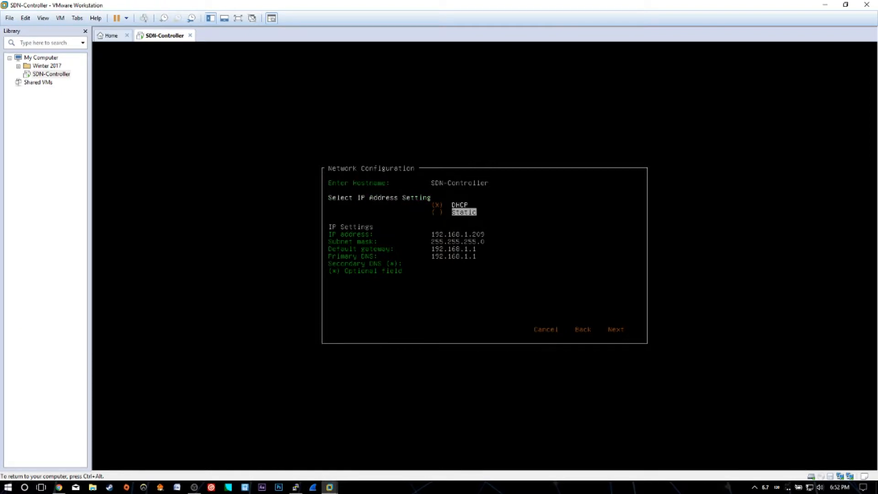
key("space")
Step: Set the static IP address to 192.168.1.200
key("Tab")
key("Tab")
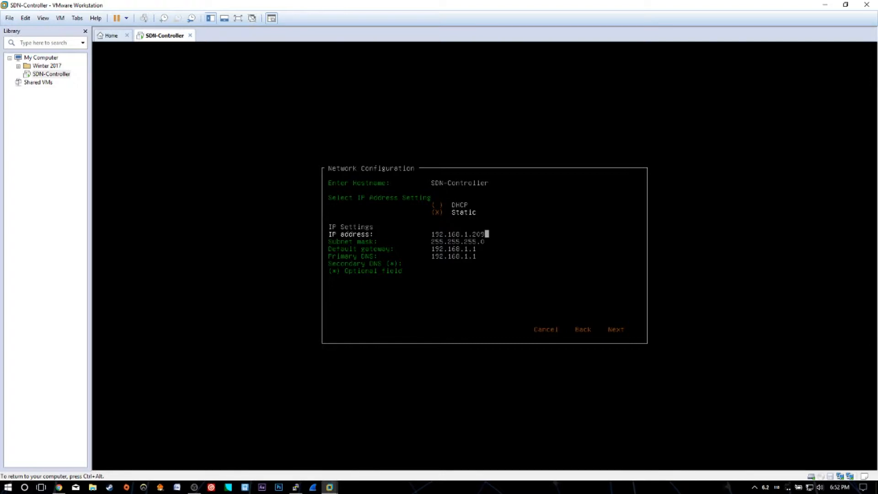
key("BackSpace")
type("0")
key("Tab")
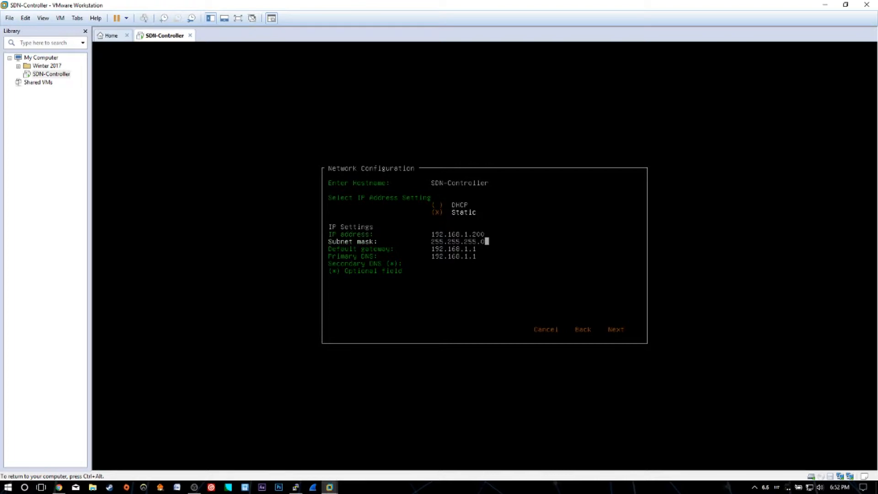
Step: Set the secondary DNS to 8.8.8.8
key("Tab")
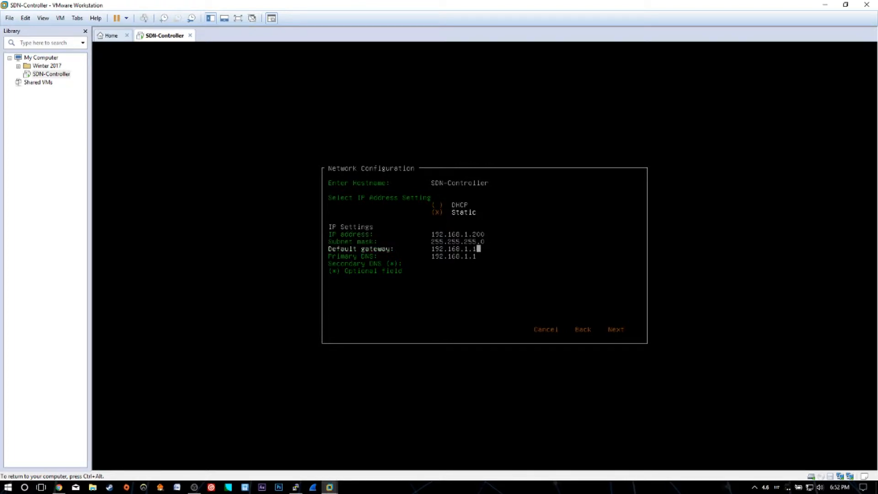
key("Tab")
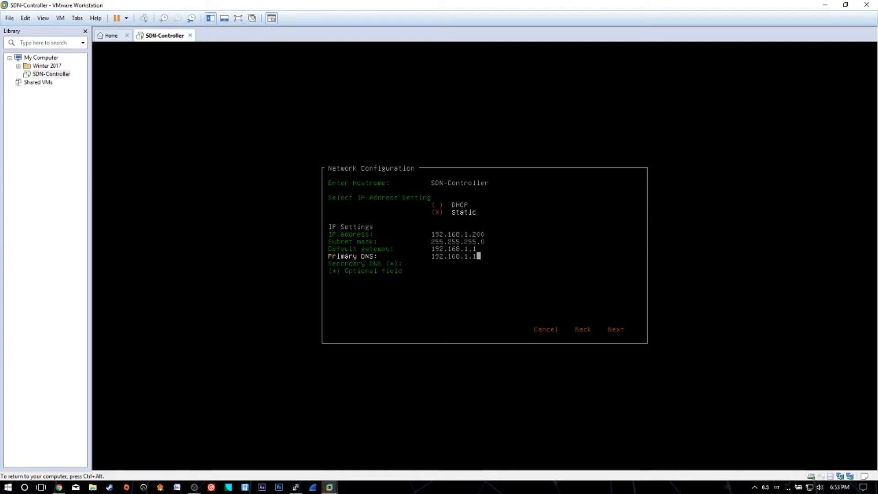
key("Tab")
type("8")
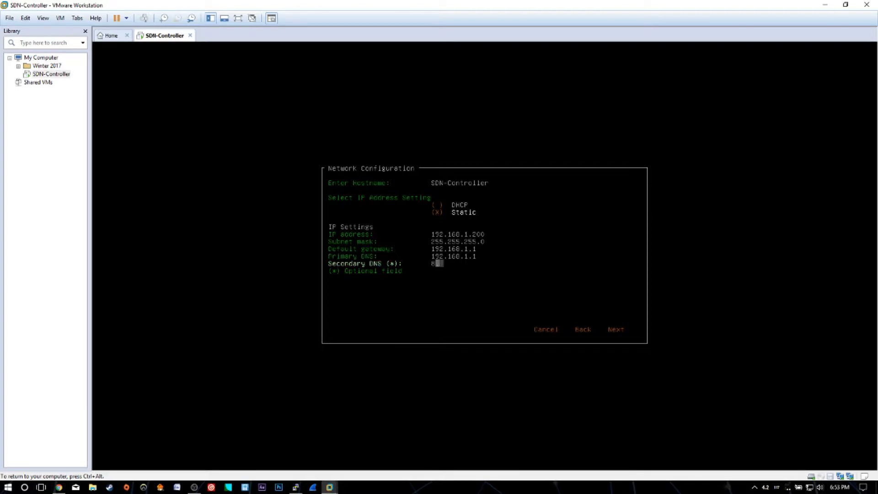
type(".8.8.8")
key("Tab")
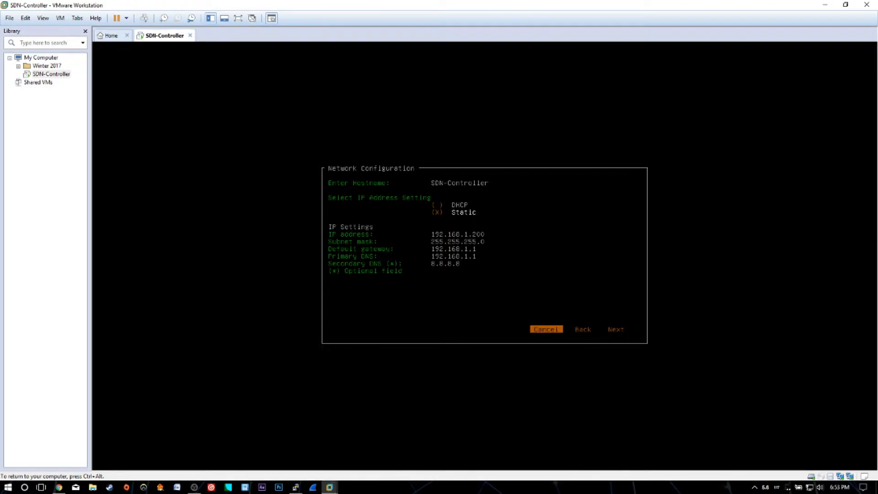
Step: Proceed to the settings verification and confirm the network configuration with OK
key("Tab")
key("Tab")
key("Return")
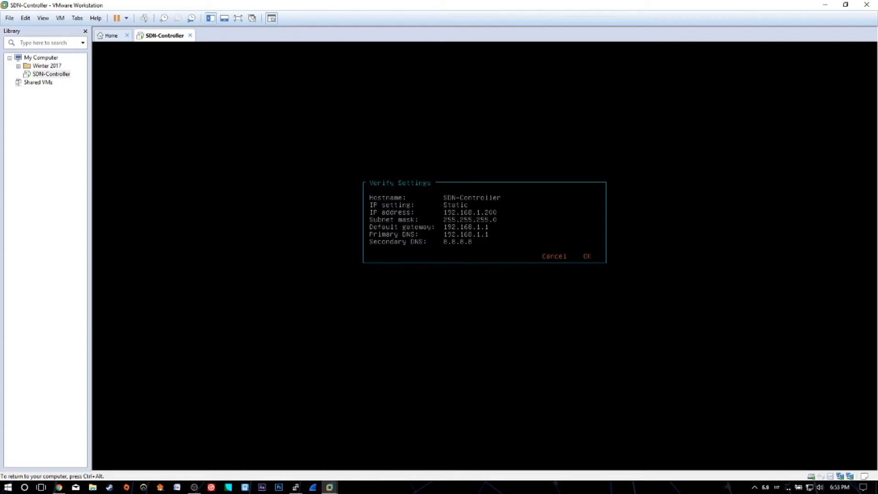
key("Tab")
key("Tab")
key("Return")
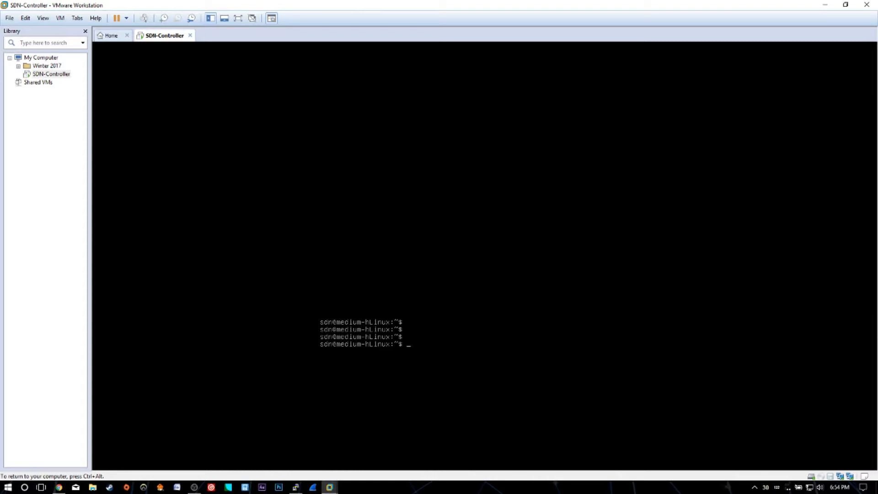
Step: Run ifconfig in the VM to check its network interface
type("ifconfig")
key("Return")
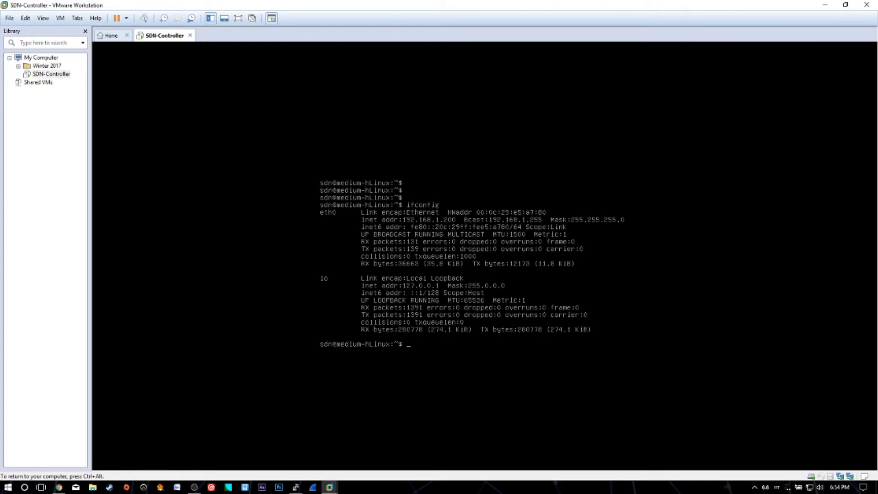
Step: Open a Windows command prompt on the host, ping 192.168.1.200, and close the prompt
key("ctrl+alt")
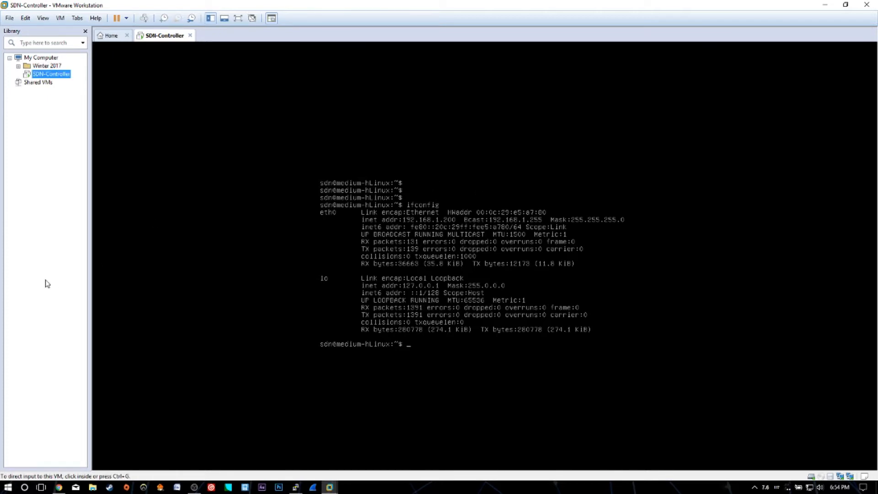
key("super+r")
key("Return")
type("ping 192.168.1.200")
key("Return")
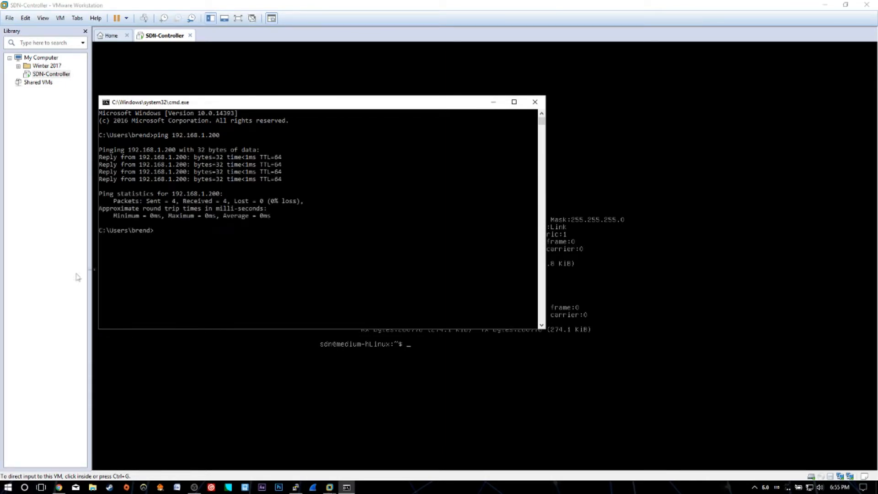
left_click(534, 103)
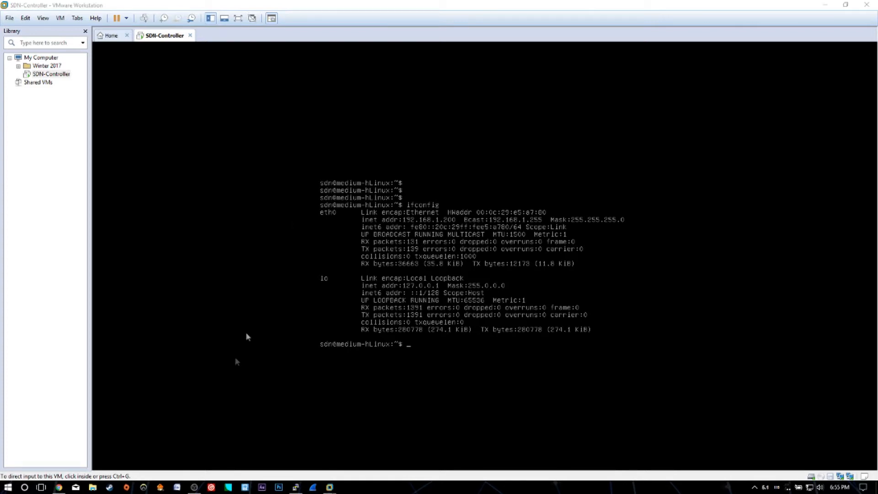
left_click(59, 487)
left_click(176, 23)
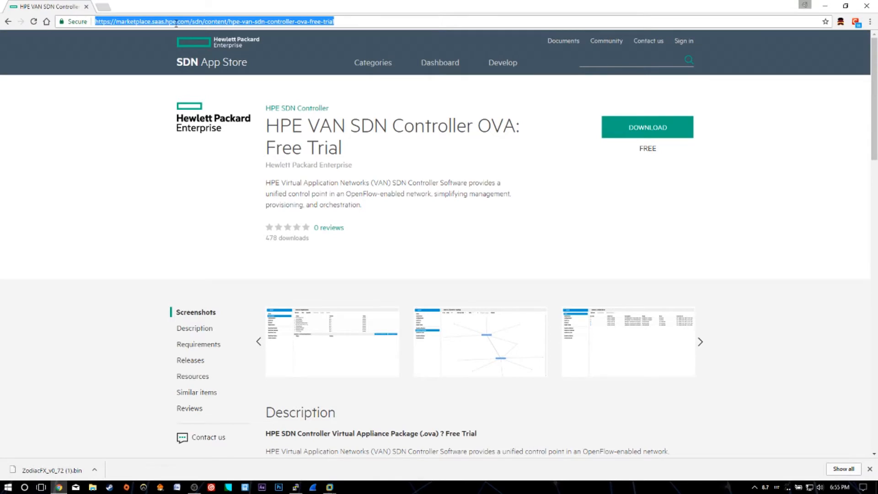
type("https")
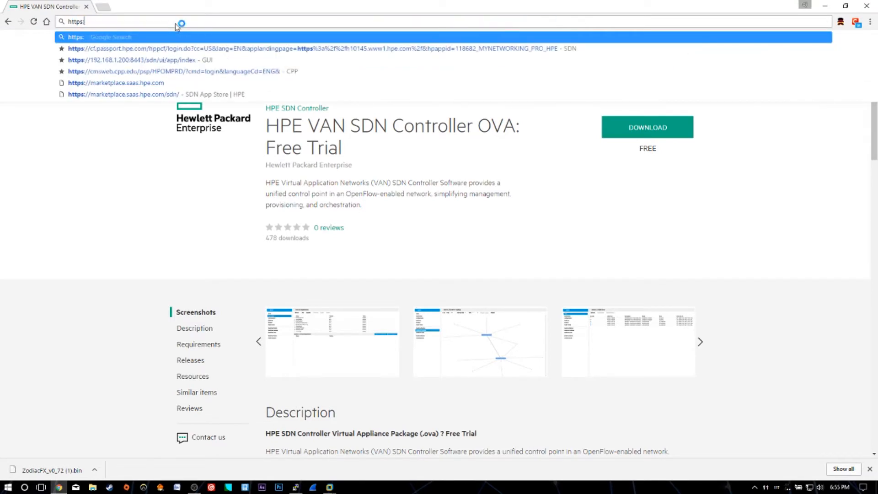
type("://192")
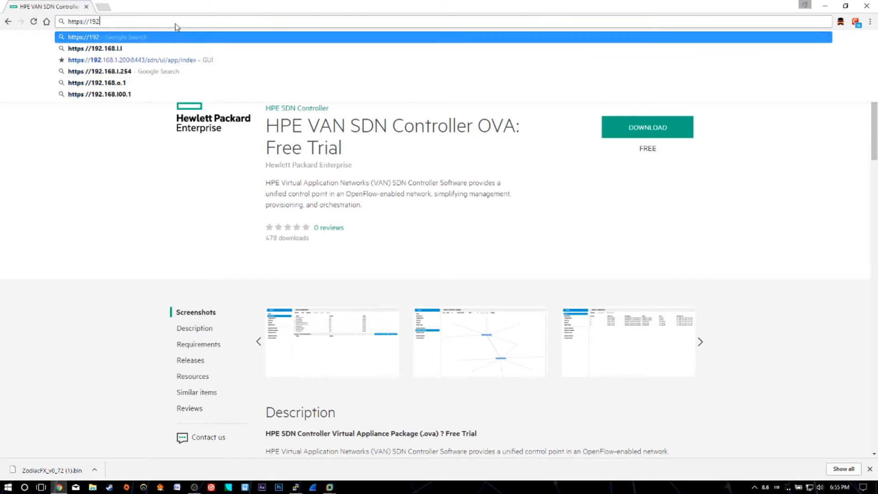
type(".168.1.")
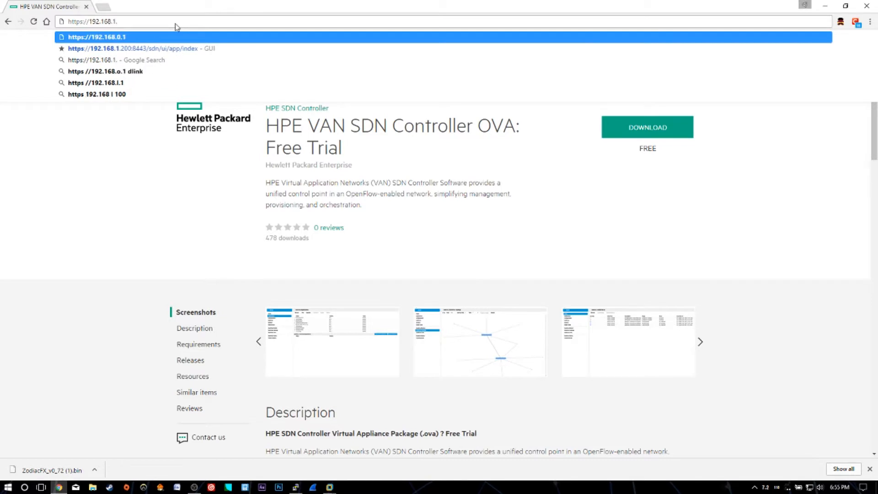
type("200")
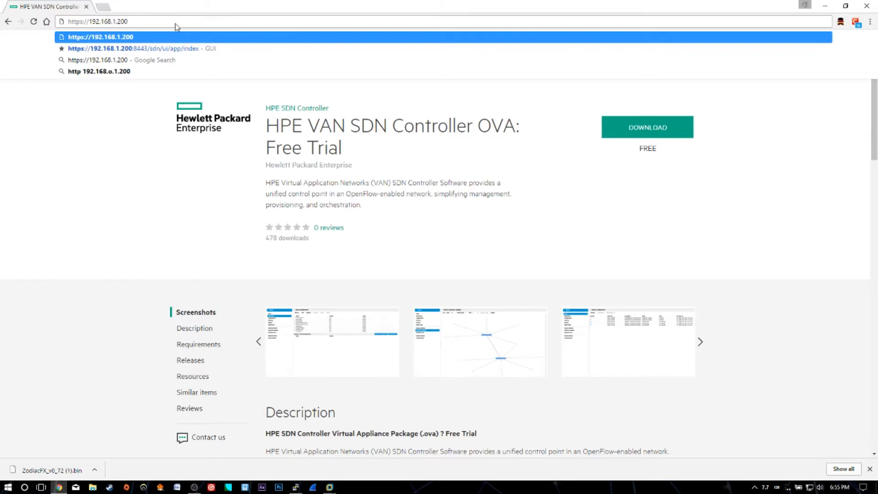
type(":8443")
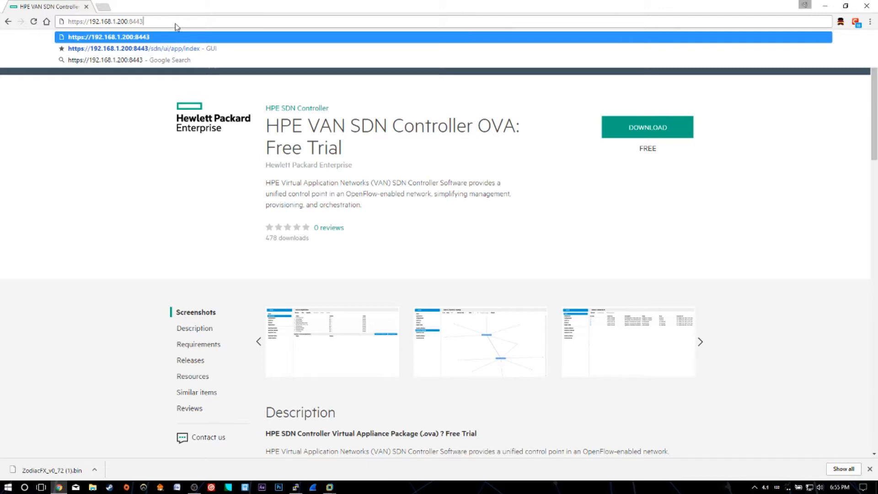
key("Return")
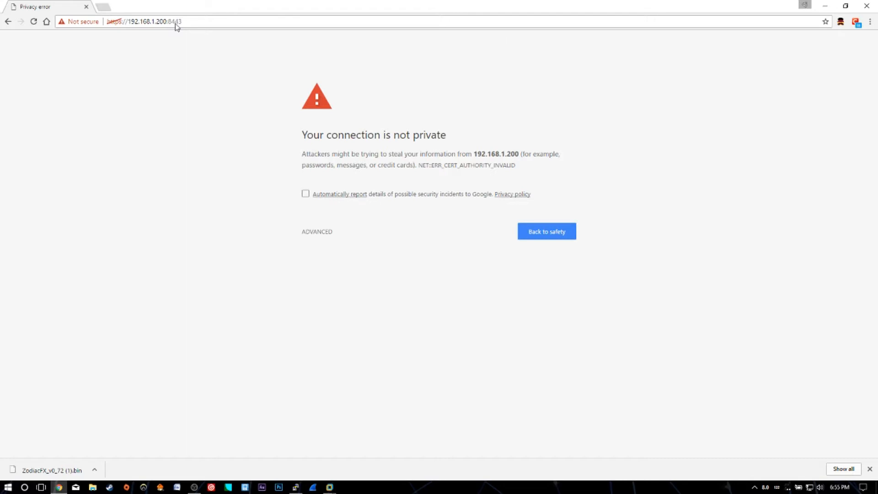
Step: Proceed past the certificate warning and log in to the controller console as user sdn with the account password
left_click(321, 232)
left_click(361, 311)
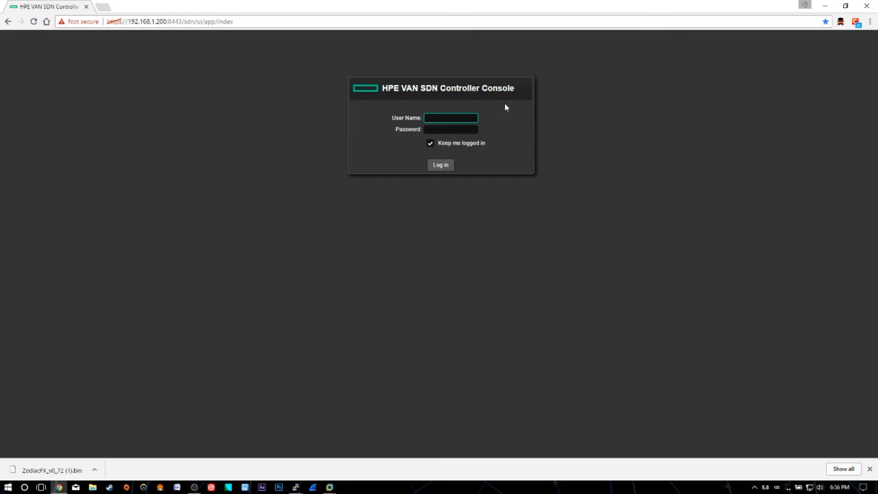
type("sdn")
key("Tab")
type("sky")
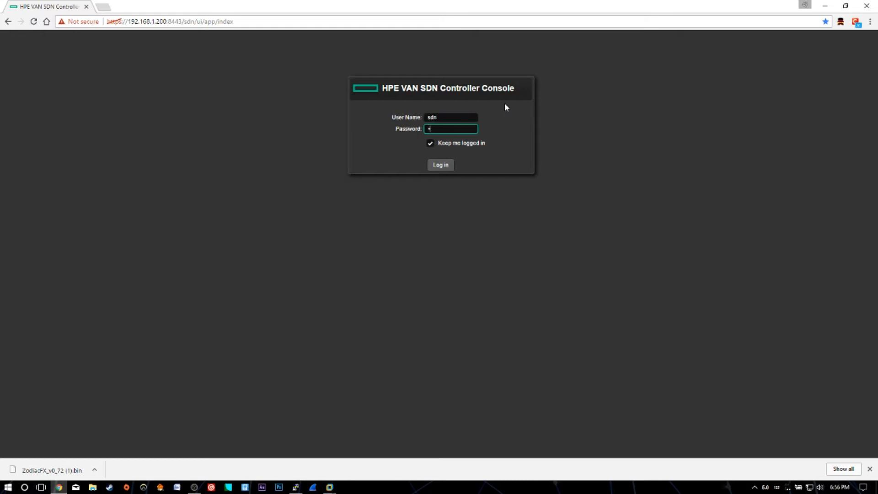
type("line")
key("Return")
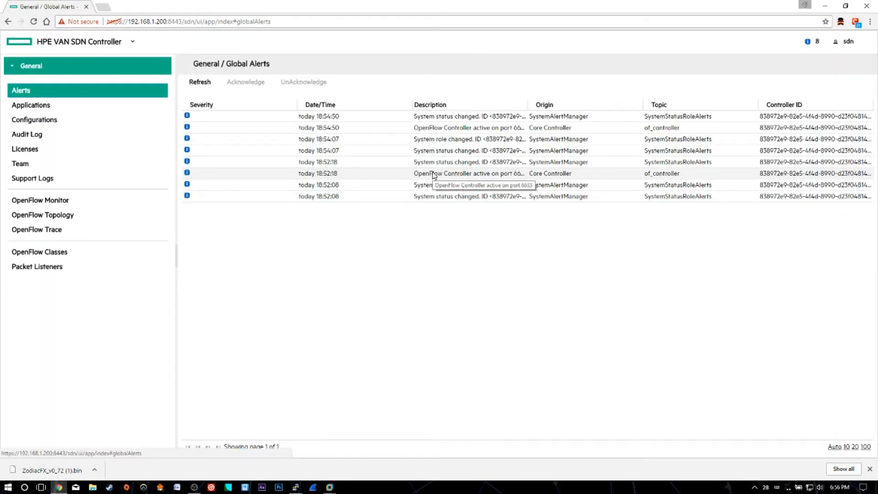
Step: Inspect the user menu, then view the installed Applications list
left_click(836, 42)
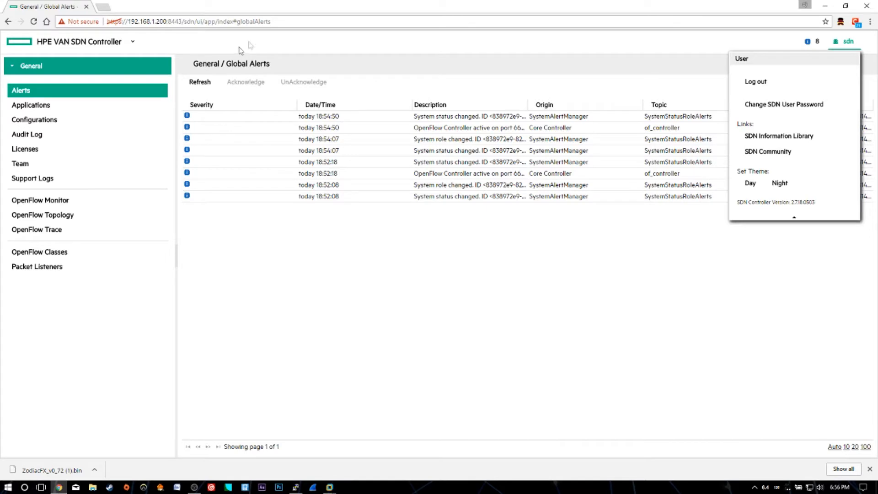
left_click(348, 40)
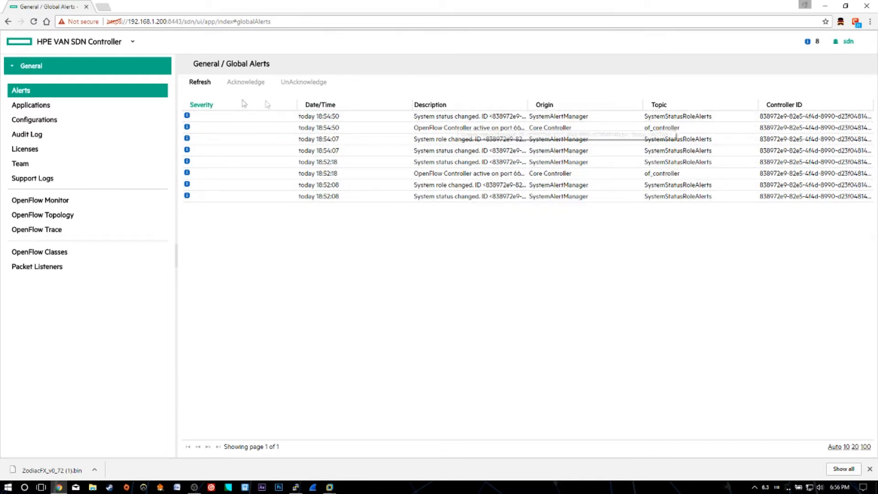
left_click(93, 109)
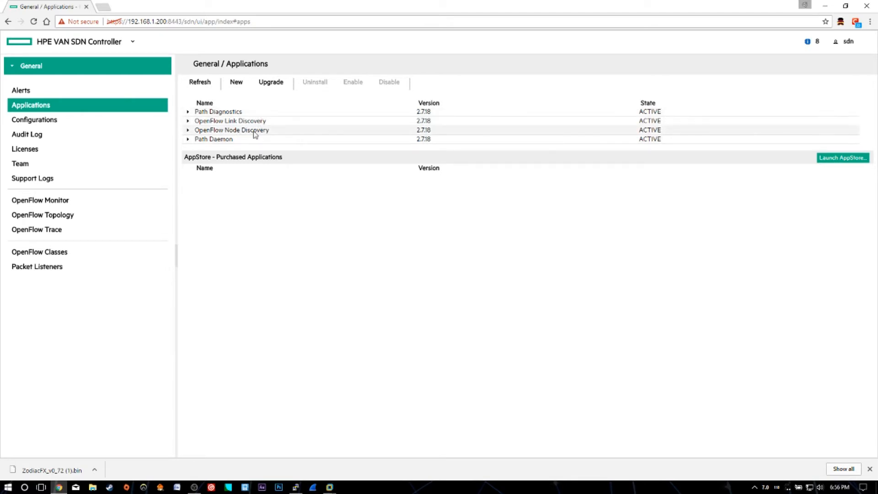
Step: In Configurations, modify the ControllerManager component to set hybrid.mode to false and apply it
left_click(46, 131)
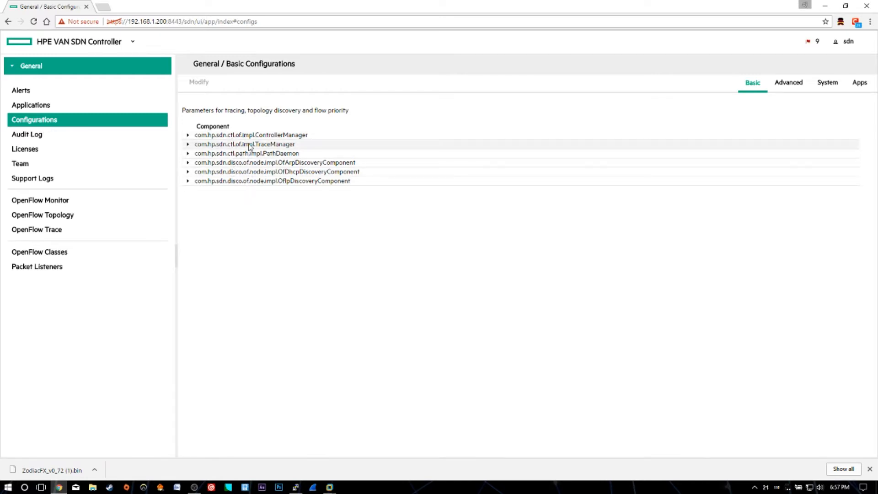
left_click(249, 135)
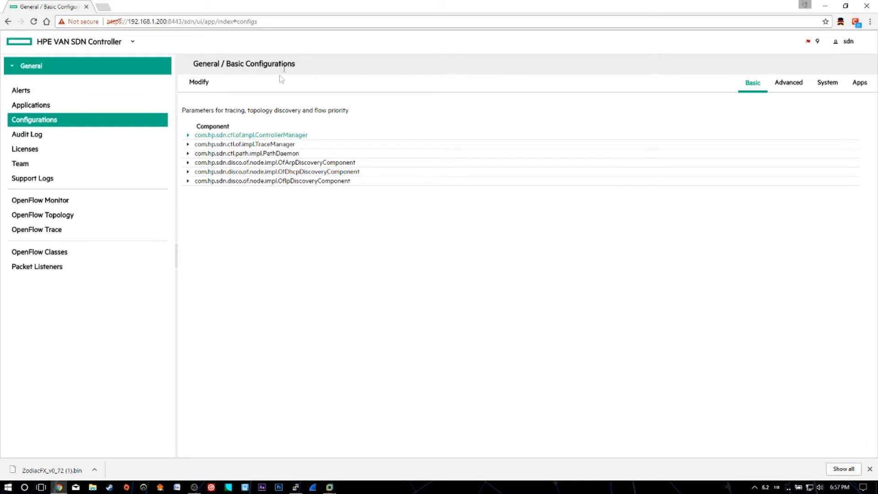
left_click(187, 135)
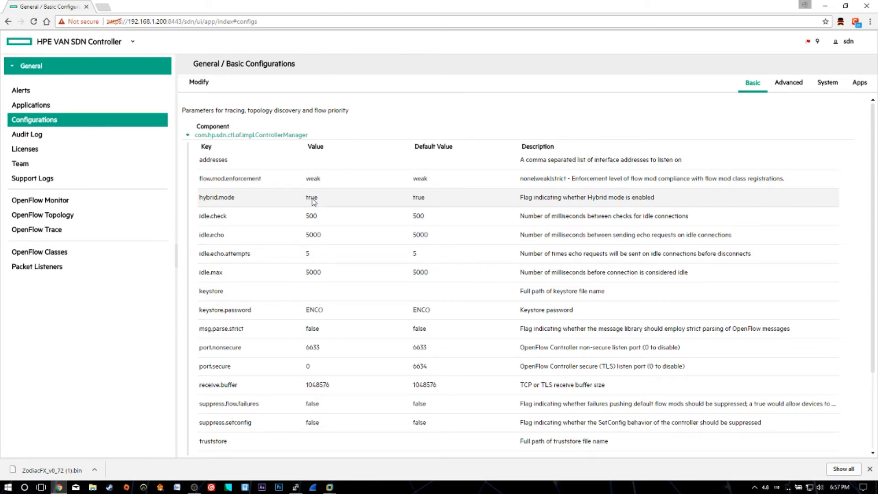
left_click(205, 82)
left_click(209, 169)
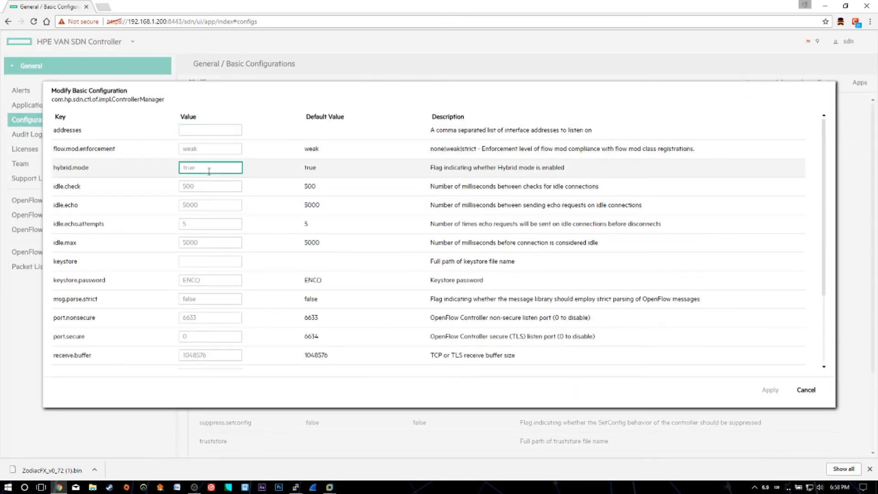
type("false")
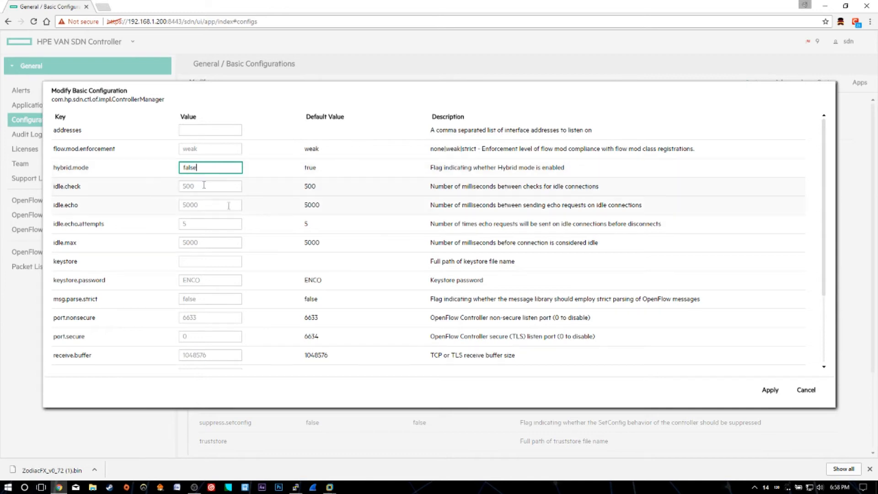
left_click(770, 390)
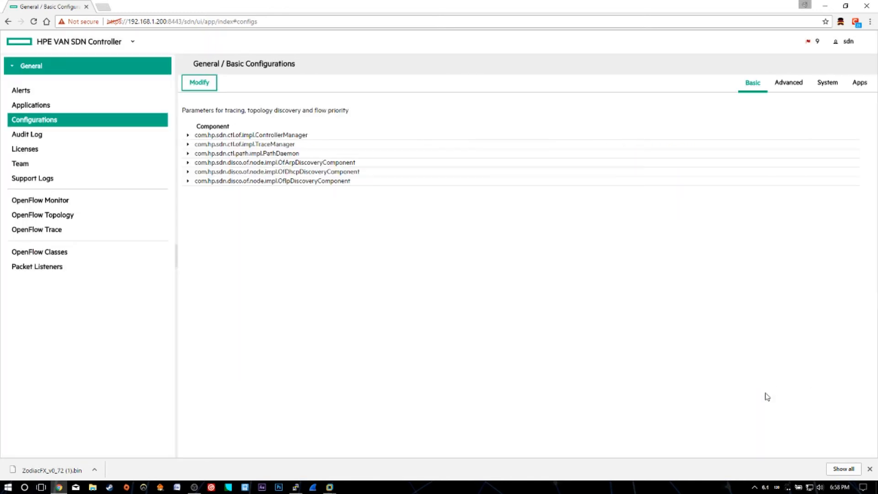
Step: Re-check the ControllerManager settings, then browse the Audit Log, Licenses, Team and Support Logs pages
left_click(191, 137)
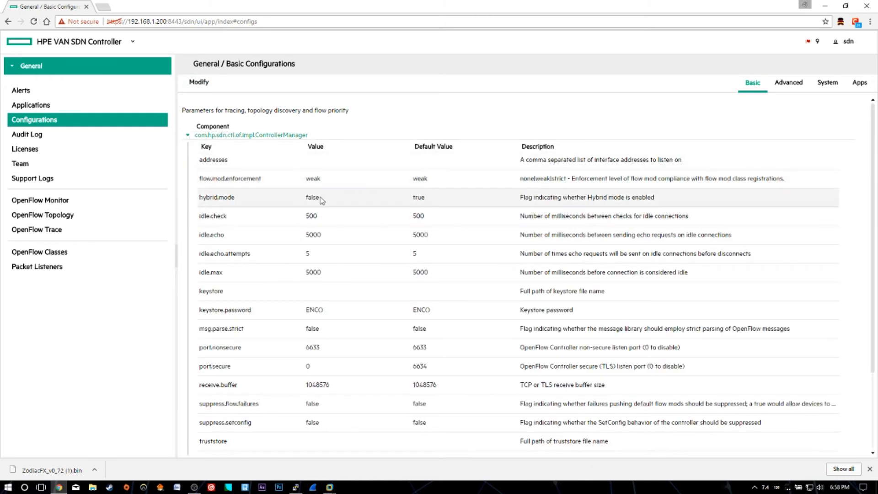
left_click(188, 135)
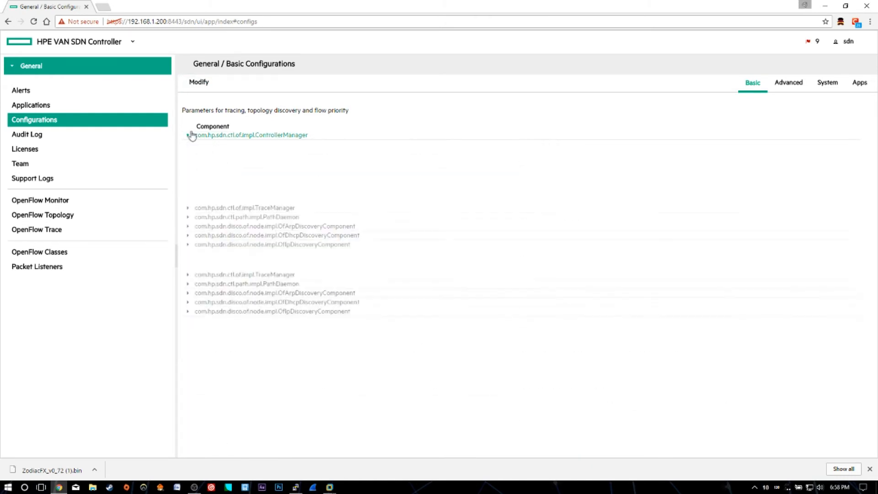
left_click(41, 137)
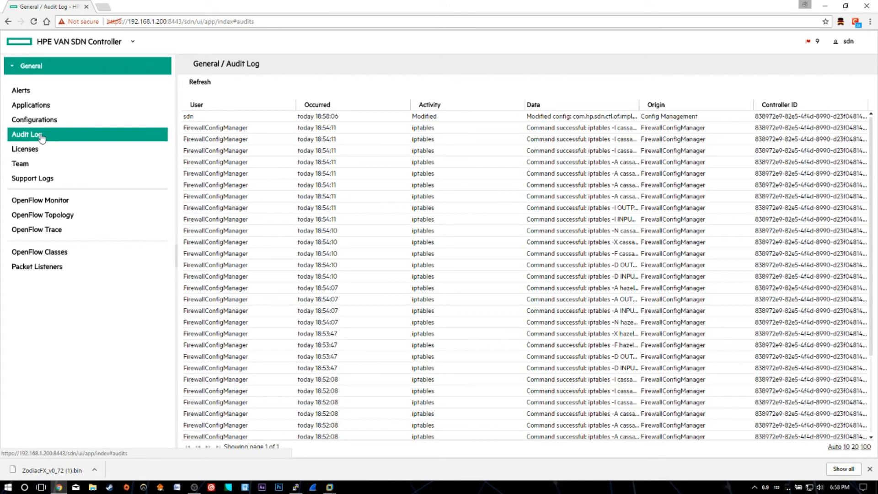
left_click(27, 155)
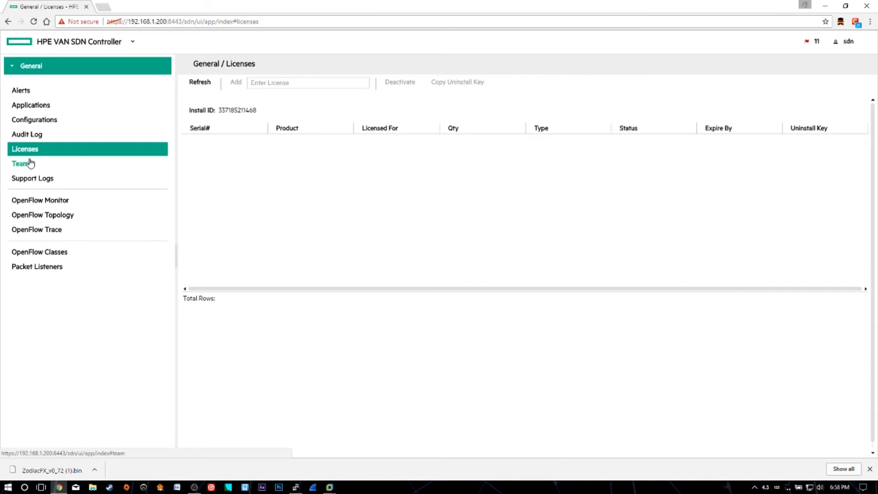
left_click(30, 163)
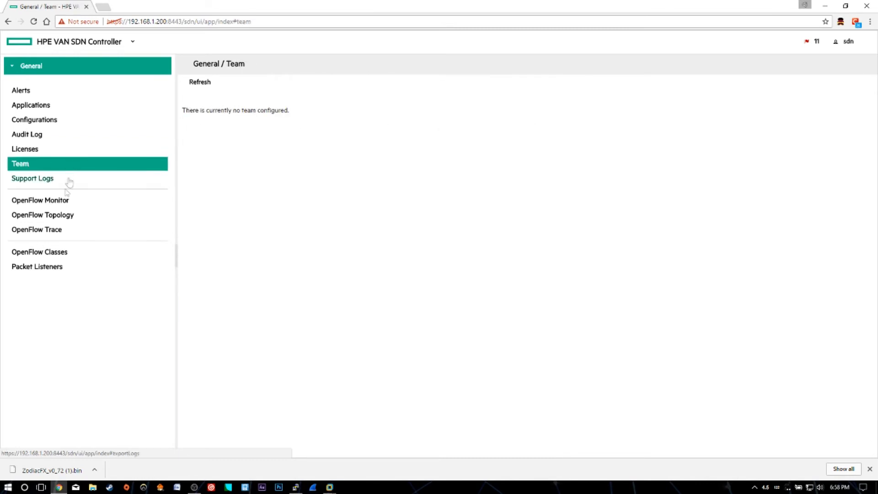
left_click(50, 183)
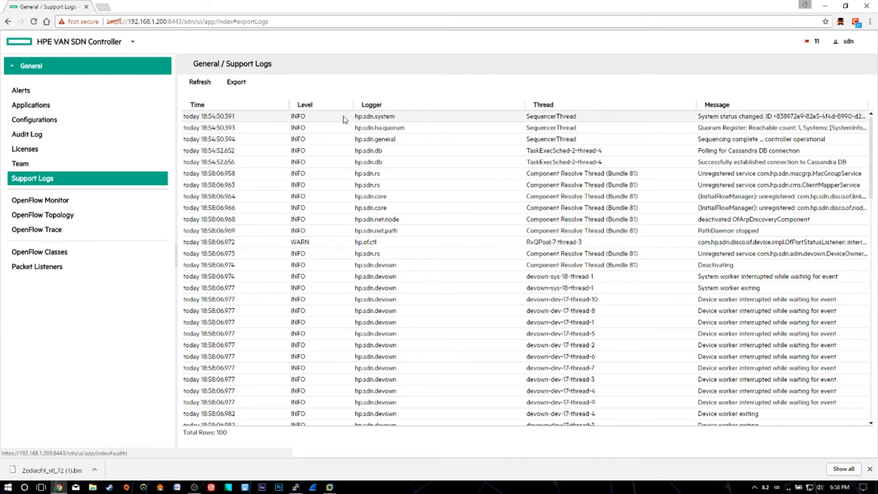
Step: Browse the OpenFlow Monitor, OpenFlow Topology, OpenFlow Trace, OpenFlow Classes and Packet Listeners pages
left_click(68, 201)
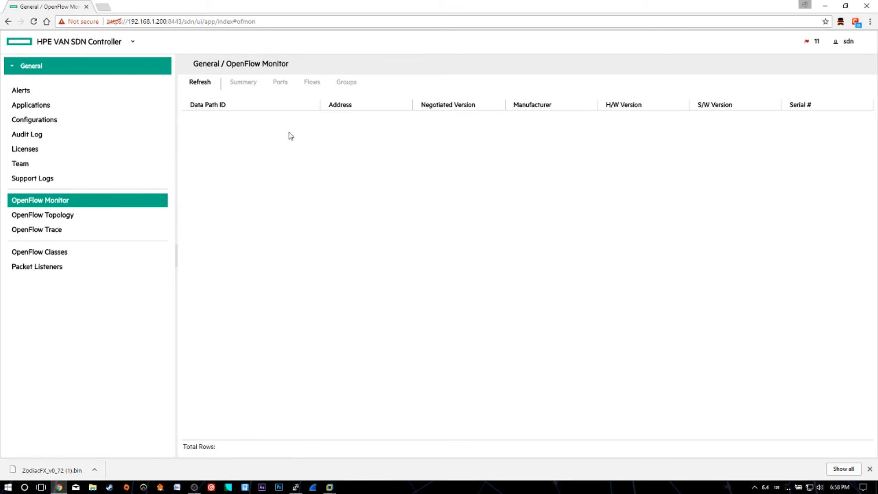
left_click(73, 215)
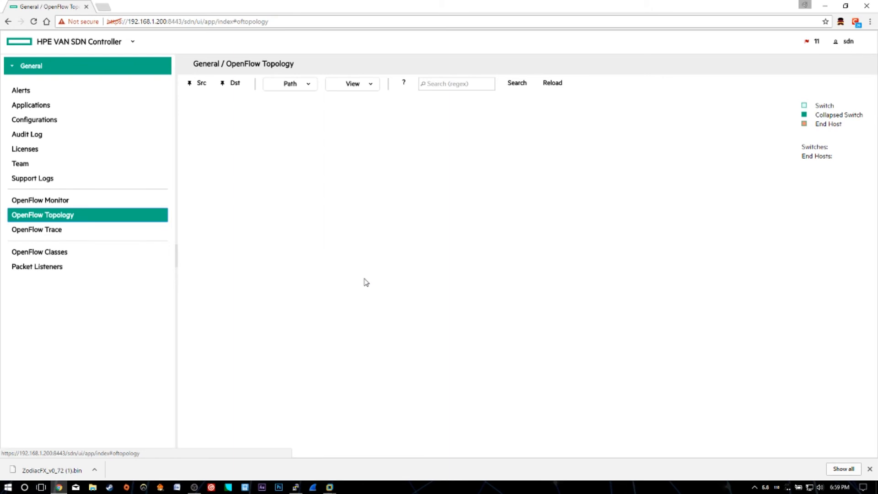
left_click(56, 236)
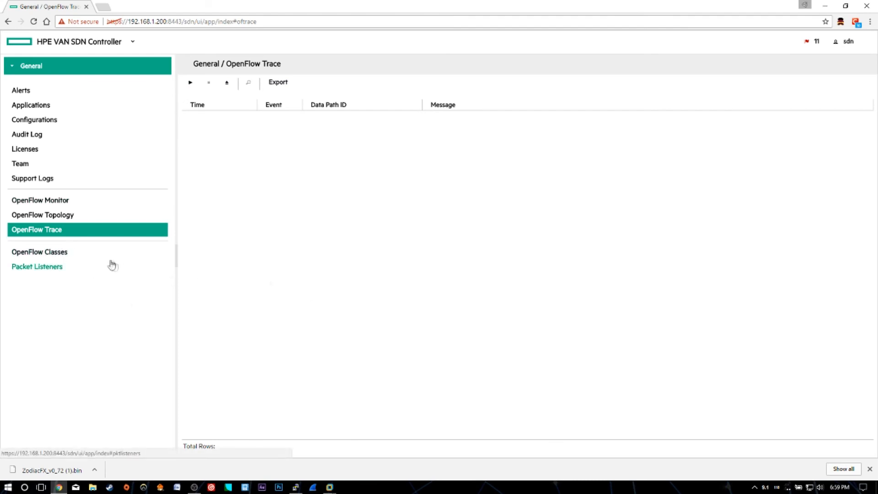
left_click(65, 251)
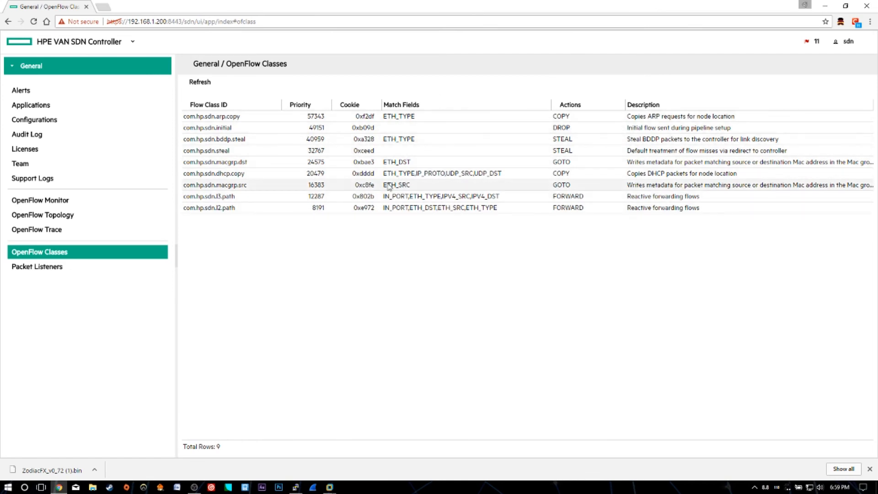
left_click(43, 267)
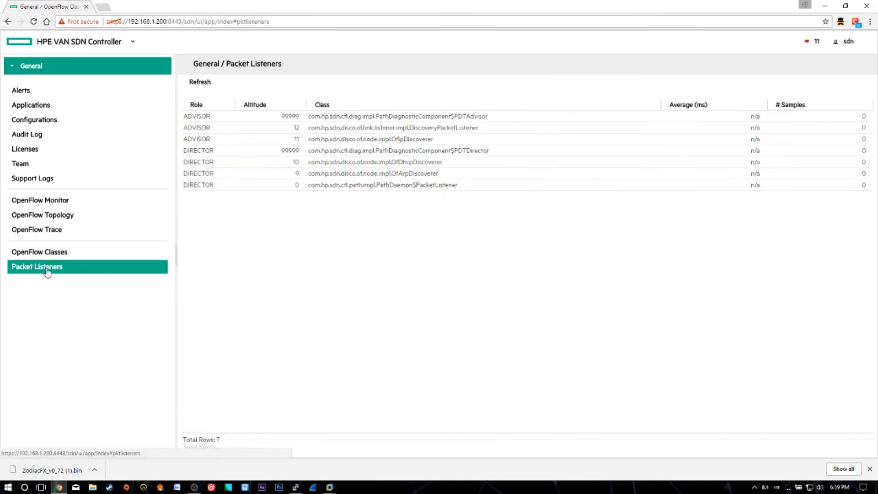